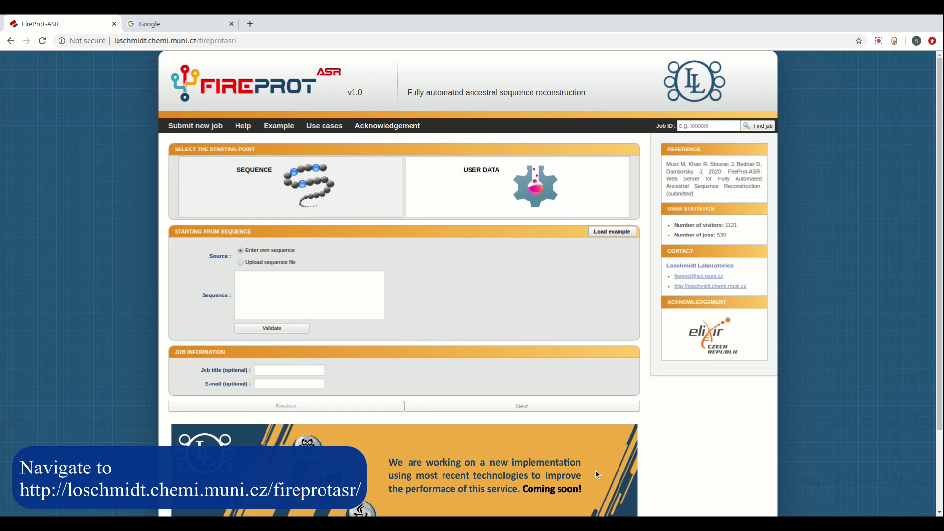
{"action": "left_click", "coordinate": [183, 30]}
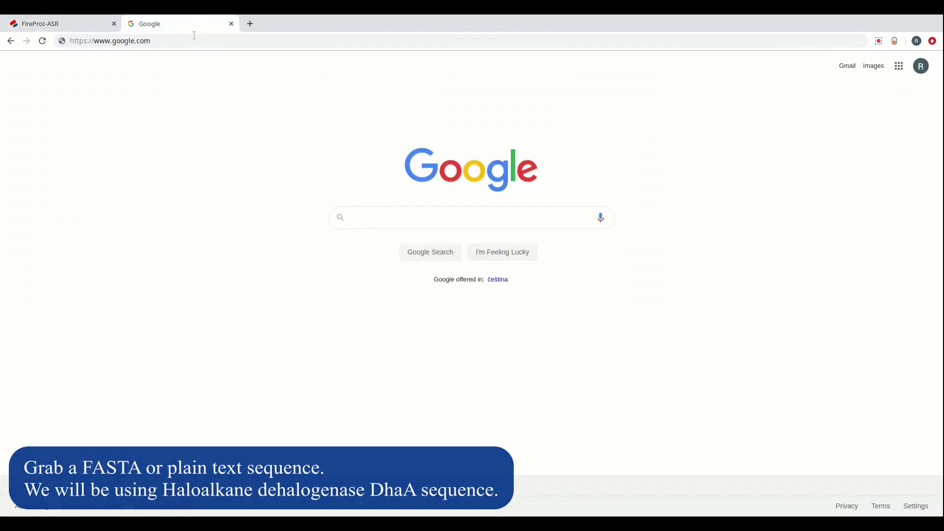
{"action": "left_click", "coordinate": [197, 40]}
{"action": "type", "text": "https://www.uniprot.org/uniprot/P0A3G2.fasta"}
{"action": "key", "text": "Return"}
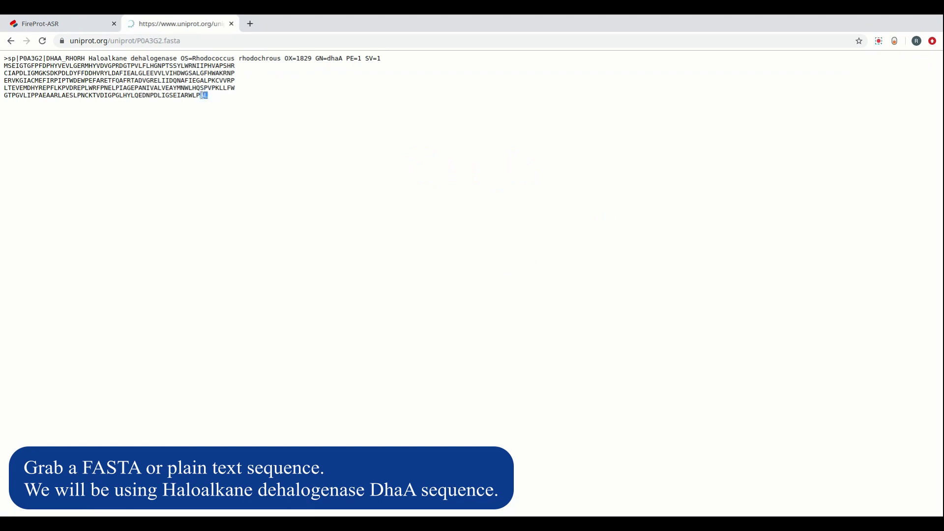
{"action": "left_click_drag", "start_coordinate": [205, 95], "coordinate": [5, 66]}
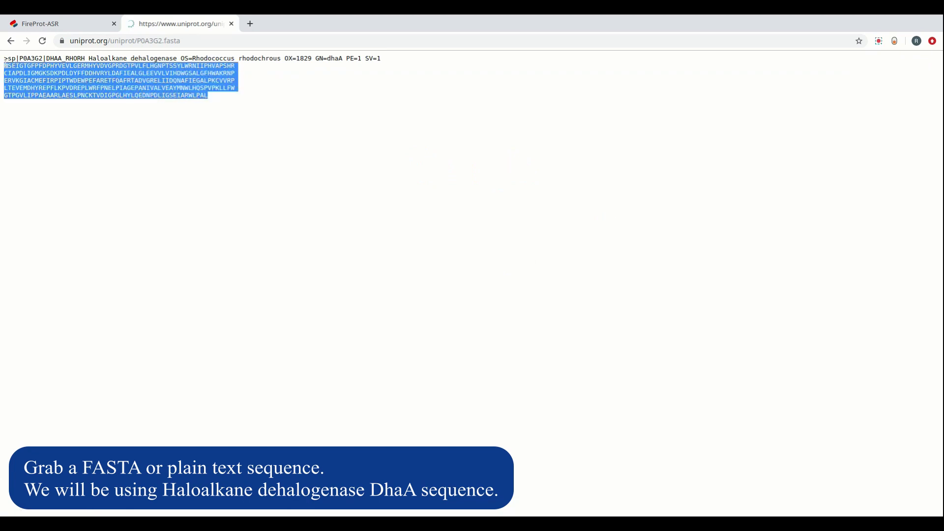
- Paste the copied sequence into FireProt-ASR as the starting sequence, validate it, and continue to the calculation settings
{"action": "left_click", "coordinate": [55, 26]}
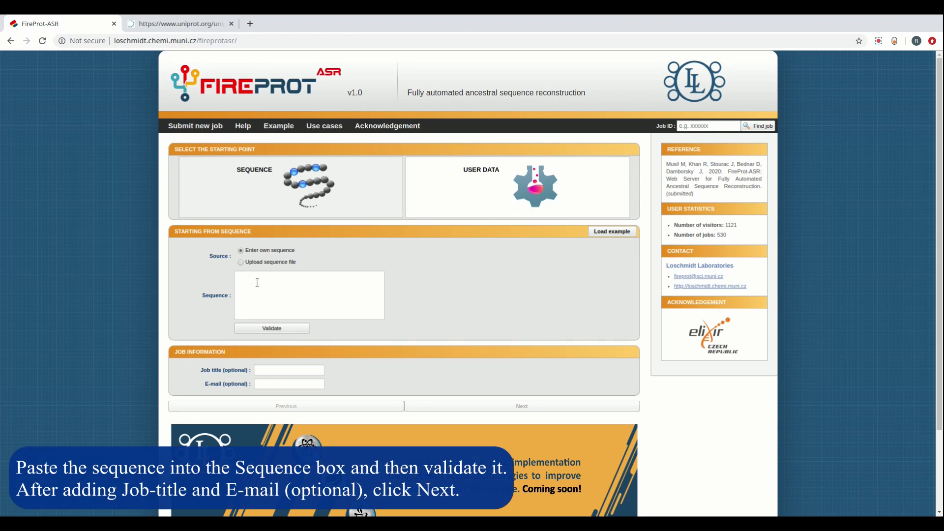
{"action": "key", "text": "ctrl+v"}
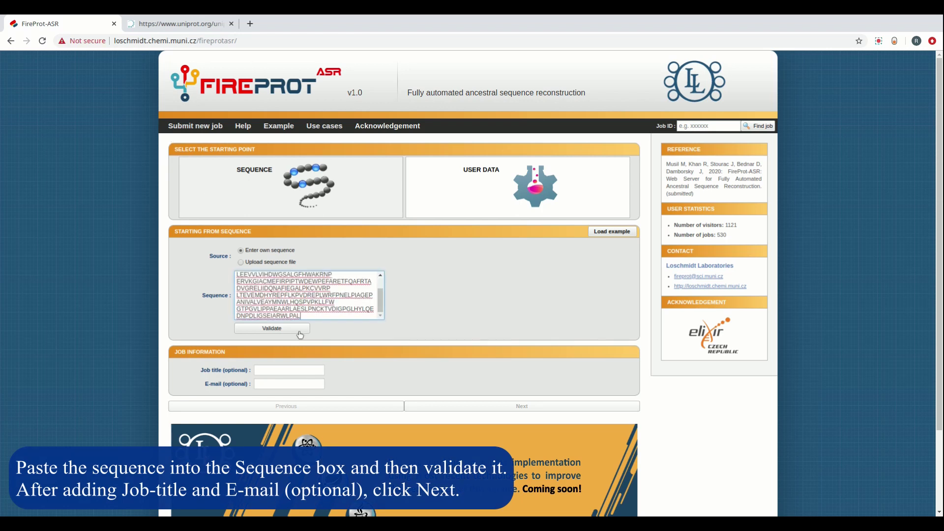
{"action": "left_click", "coordinate": [300, 334]}
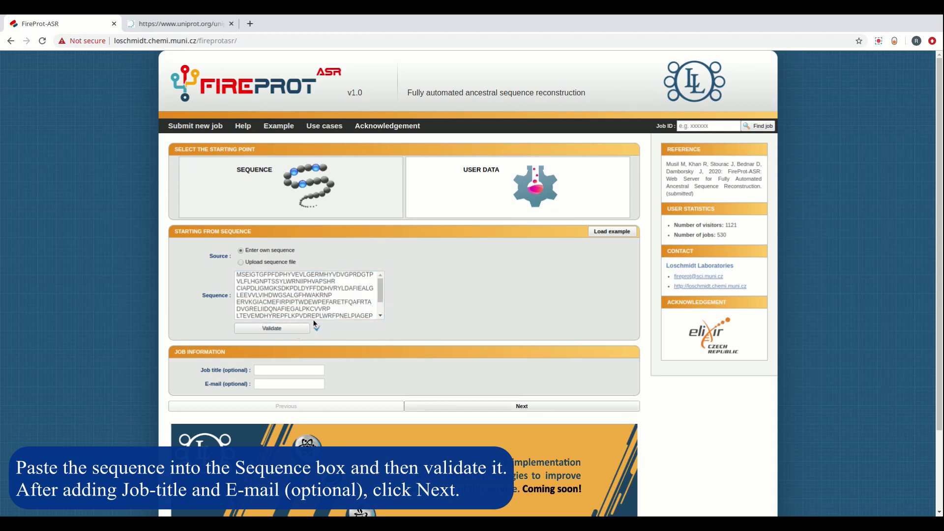
{"action": "left_click", "coordinate": [433, 406]}
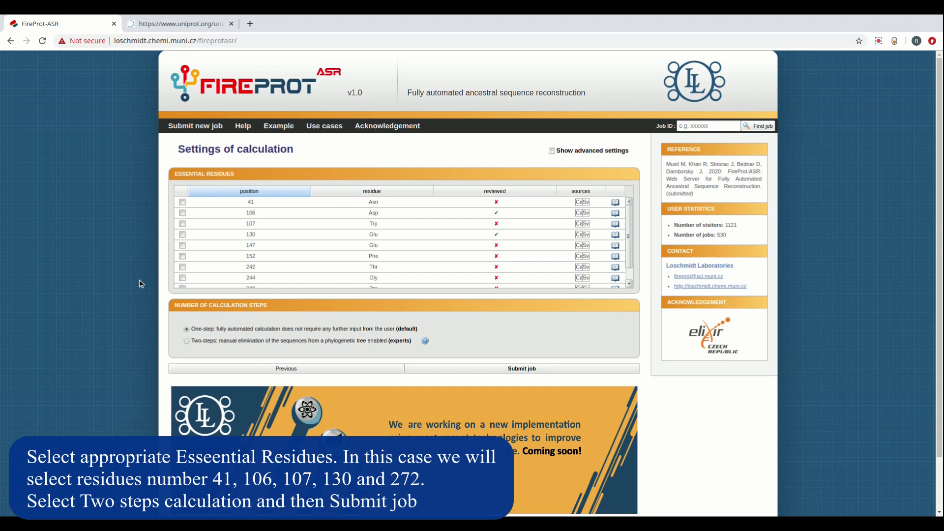
- Mark positions 41, 106, 107, 130 and 272 as the essential residues
{"action": "left_click", "coordinate": [183, 202]}
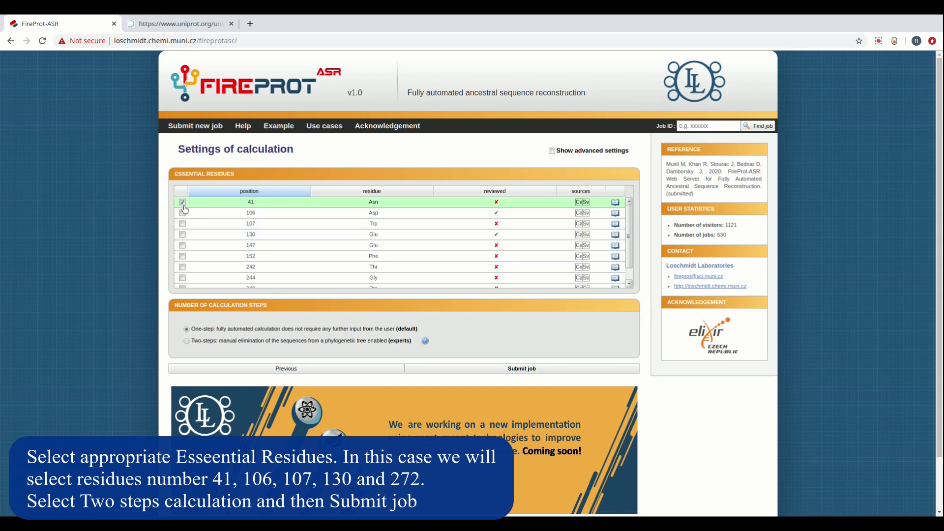
{"action": "left_click", "coordinate": [183, 213]}
{"action": "left_click", "coordinate": [183, 224]}
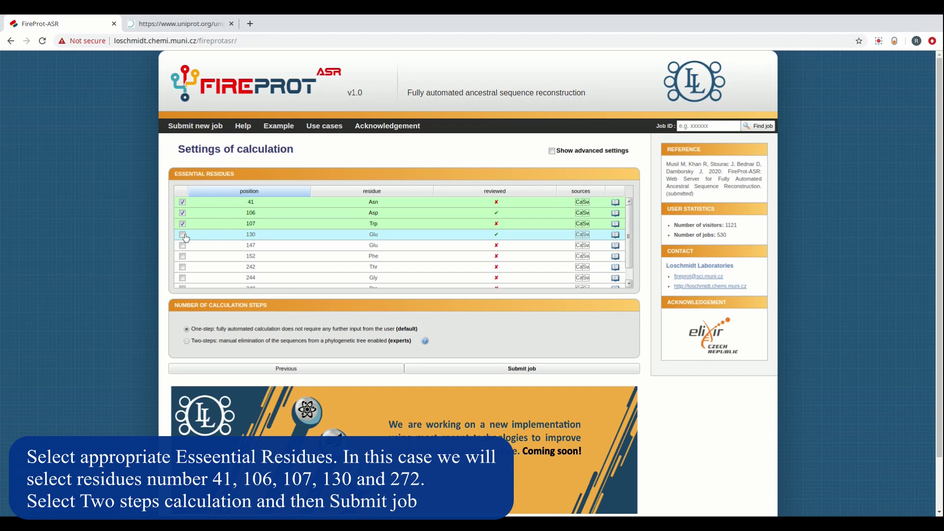
{"action": "scroll", "coordinate": [183, 246], "scroll_direction": "down", "scroll_amount": 2}
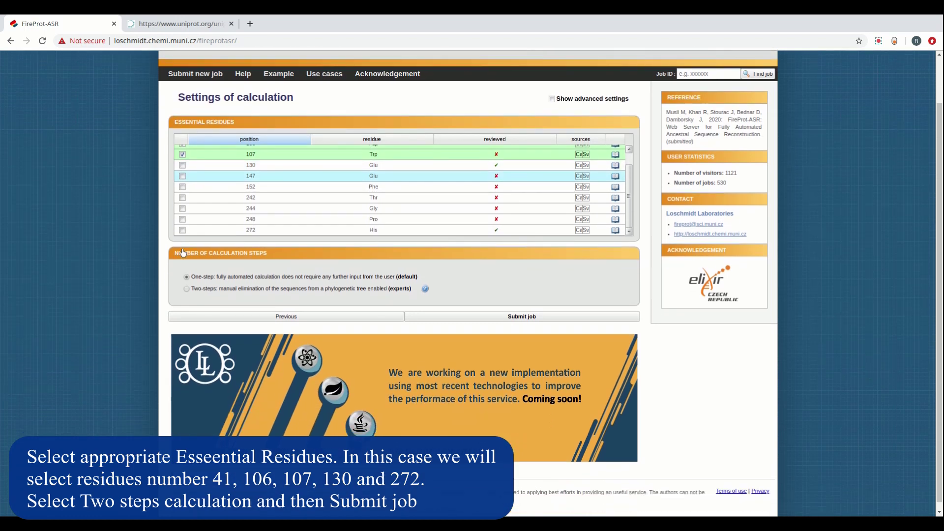
{"action": "left_click", "coordinate": [182, 165]}
{"action": "left_click", "coordinate": [189, 230]}
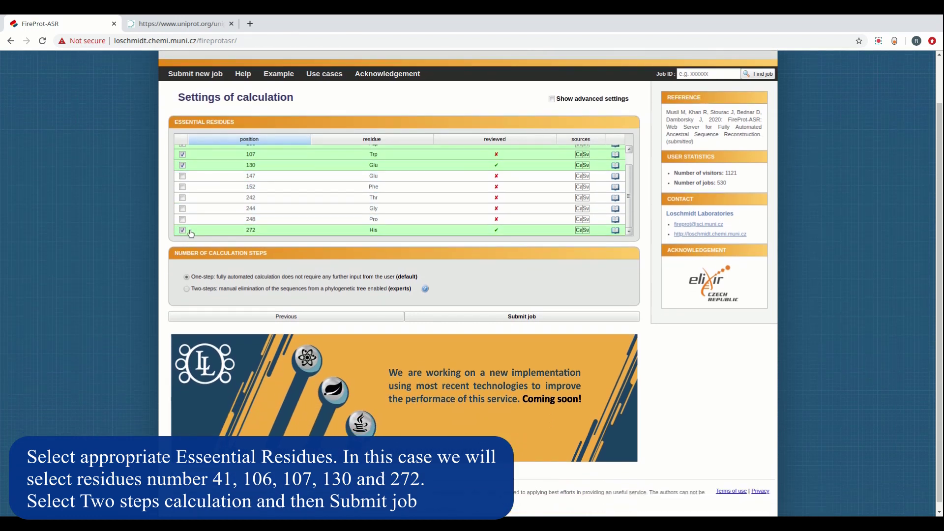
- Choose the two-step calculation with manual elimination of sequences and submit the job, accepting the selected catalytic residues
{"action": "left_click", "coordinate": [186, 289]}
{"action": "scroll", "coordinate": [111, 282], "scroll_direction": "up", "scroll_amount": 1}
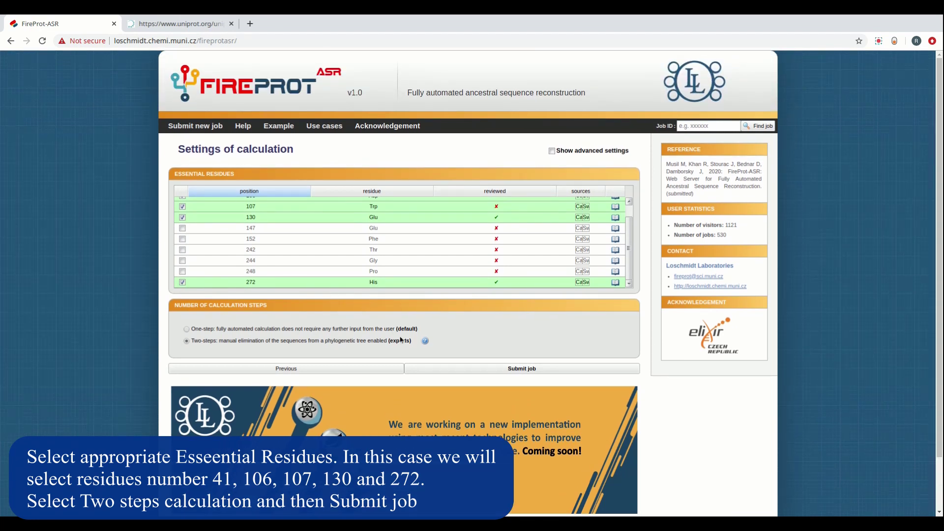
{"action": "left_click", "coordinate": [490, 370]}
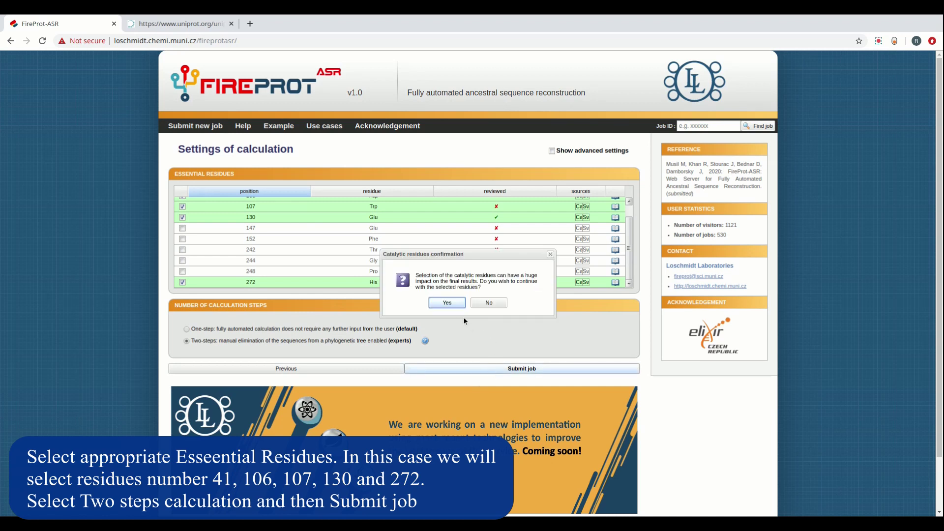
{"action": "left_click", "coordinate": [449, 303]}
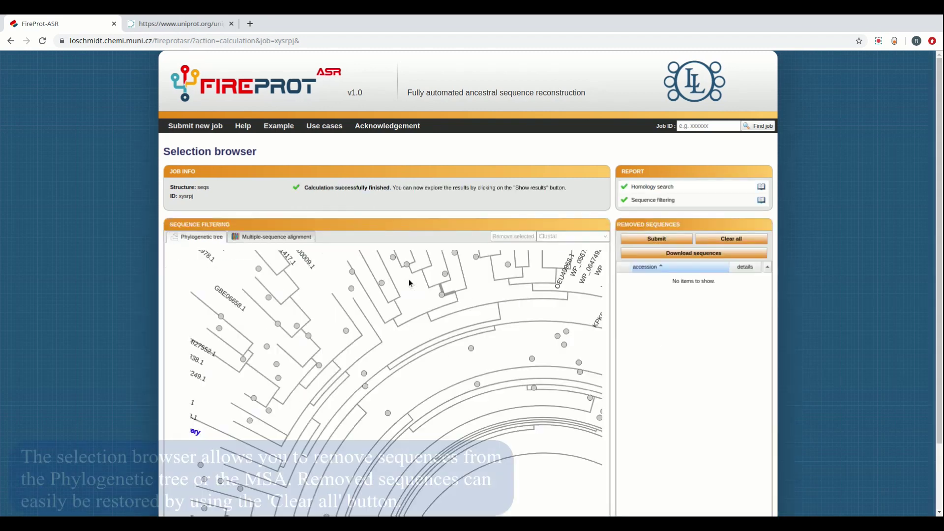
- Select the branch with OLS22338.1 and TDJ33249.1 in the phylogenetic tree near the query, and clear all selected sequences
{"action": "scroll", "coordinate": [439, 328], "scroll_direction": "up", "scroll_amount": 3}
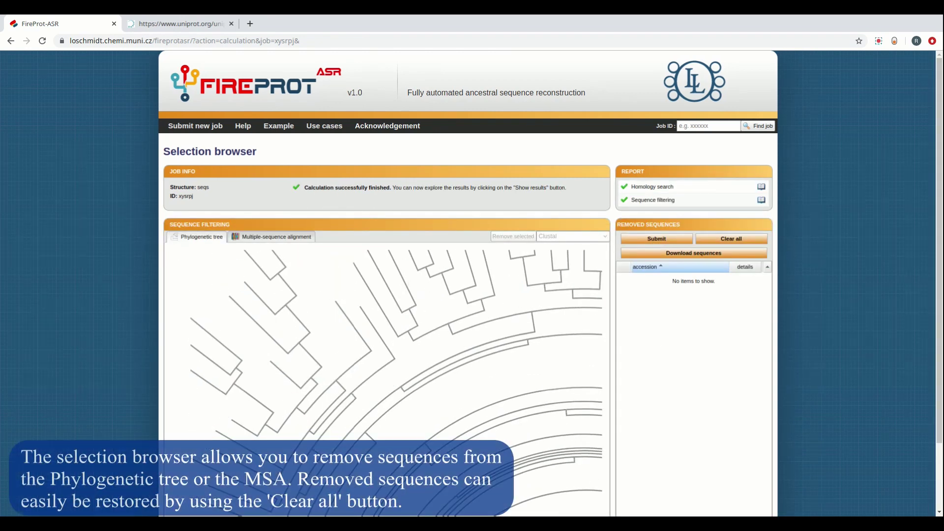
{"action": "scroll", "coordinate": [438, 323], "scroll_direction": "down", "scroll_amount": 3}
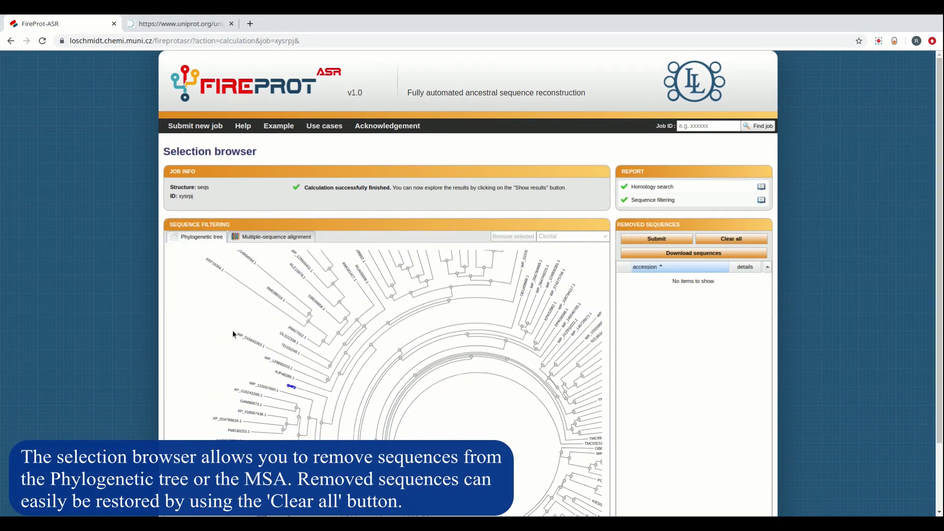
{"action": "scroll", "coordinate": [84, 301], "scroll_direction": "down", "scroll_amount": 2}
{"action": "left_click_drag", "start_coordinate": [427, 282], "coordinate": [312, 284]}
{"action": "scroll", "coordinate": [335, 277], "scroll_direction": "up", "scroll_amount": 5}
{"action": "left_click_drag", "start_coordinate": [418, 382], "coordinate": [426, 291]}
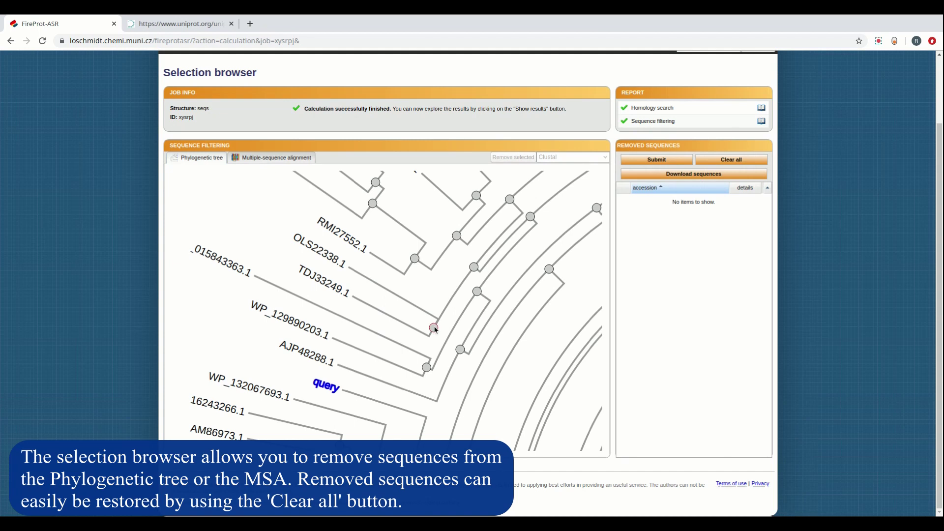
{"action": "left_click", "coordinate": [434, 328]}
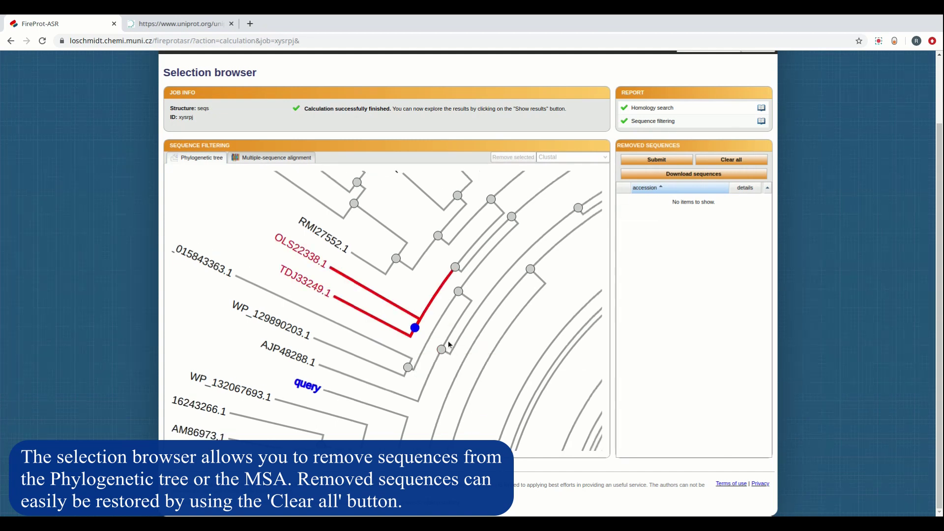
{"action": "left_click", "coordinate": [733, 159]}
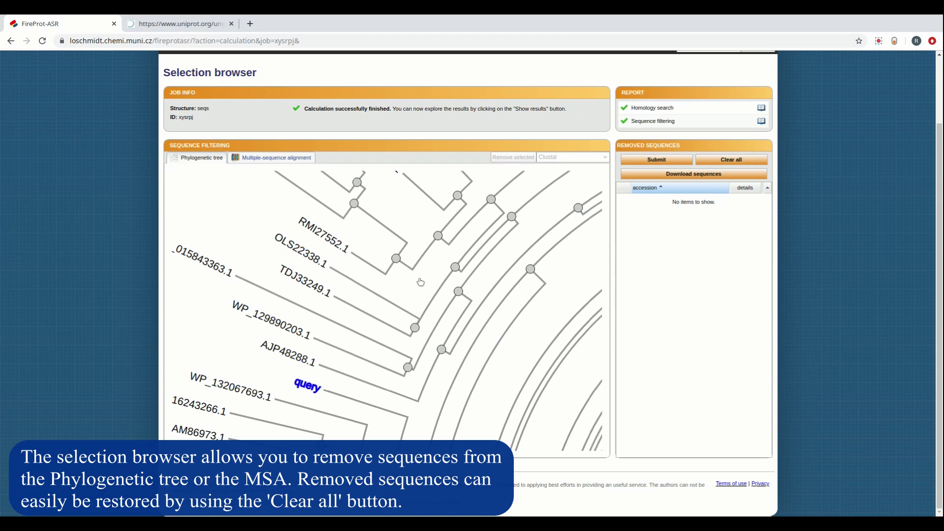
- Remove WP_123453291.1 and WP_146726274.1 in the multiple-sequence alignment, and restore them by clearing the list of removed sequences
{"action": "left_click", "coordinate": [273, 157]}
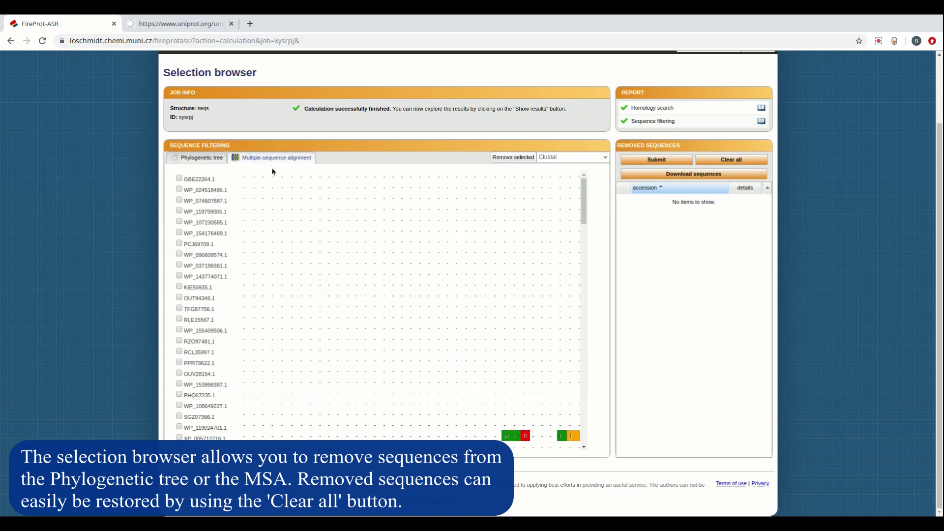
{"action": "left_click_drag", "start_coordinate": [584, 204], "coordinate": [370, 430]}
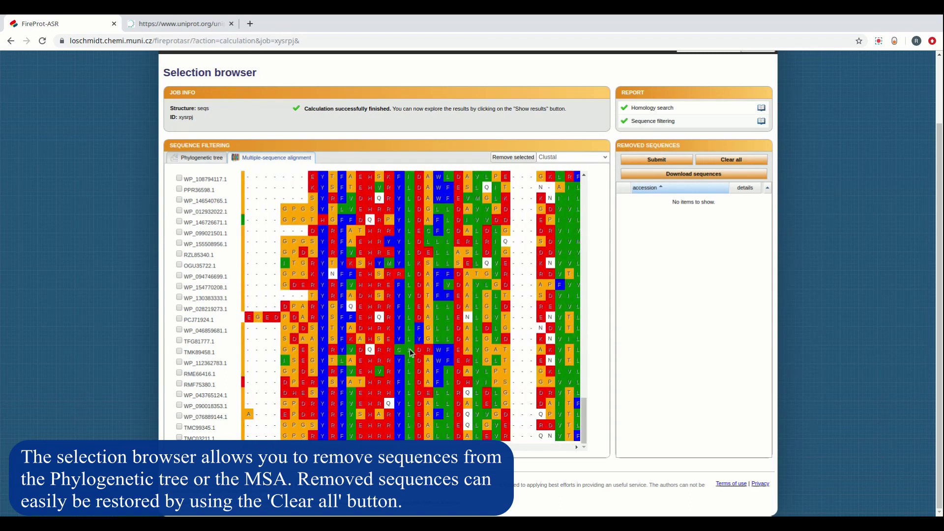
{"action": "scroll", "coordinate": [412, 347], "scroll_direction": "up", "scroll_amount": 10}
{"action": "scroll", "coordinate": [412, 348], "scroll_direction": "up", "scroll_amount": 8}
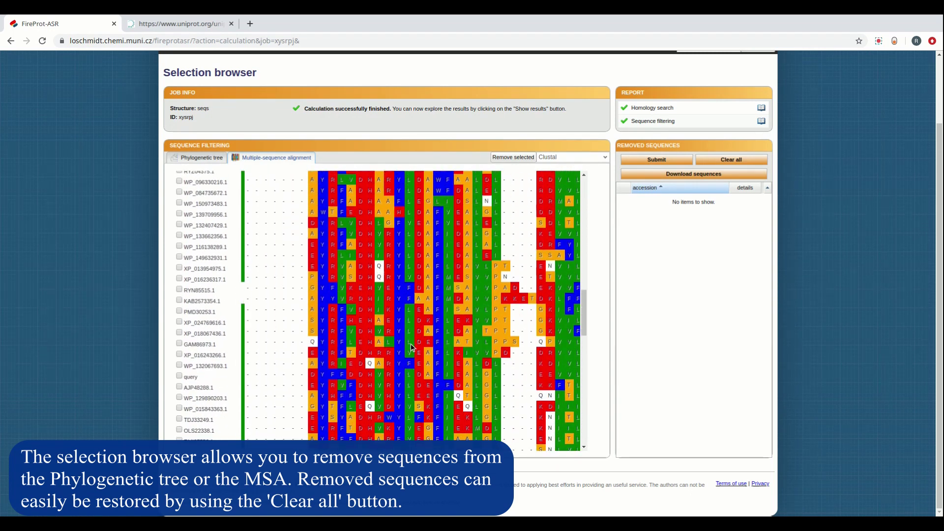
{"action": "scroll", "coordinate": [412, 347], "scroll_direction": "up", "scroll_amount": 4}
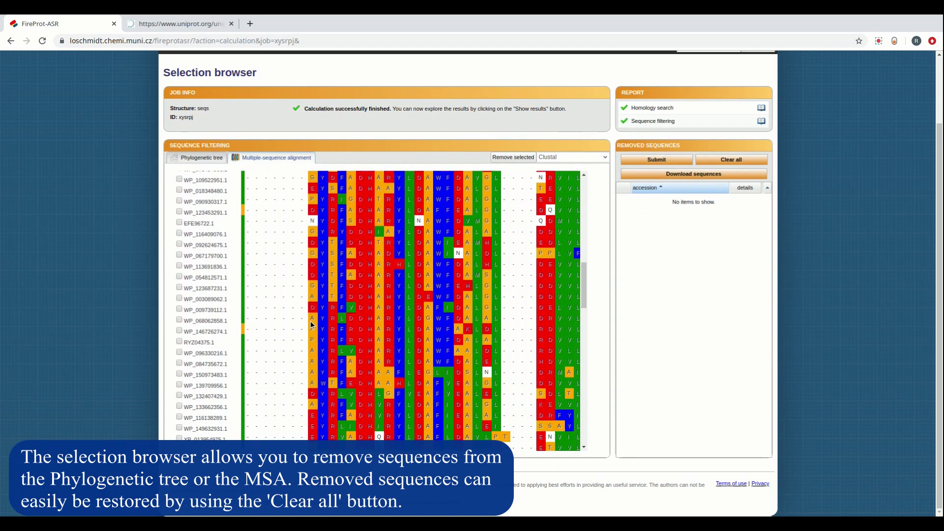
{"action": "left_click", "coordinate": [178, 331]}
{"action": "left_click", "coordinate": [513, 157]}
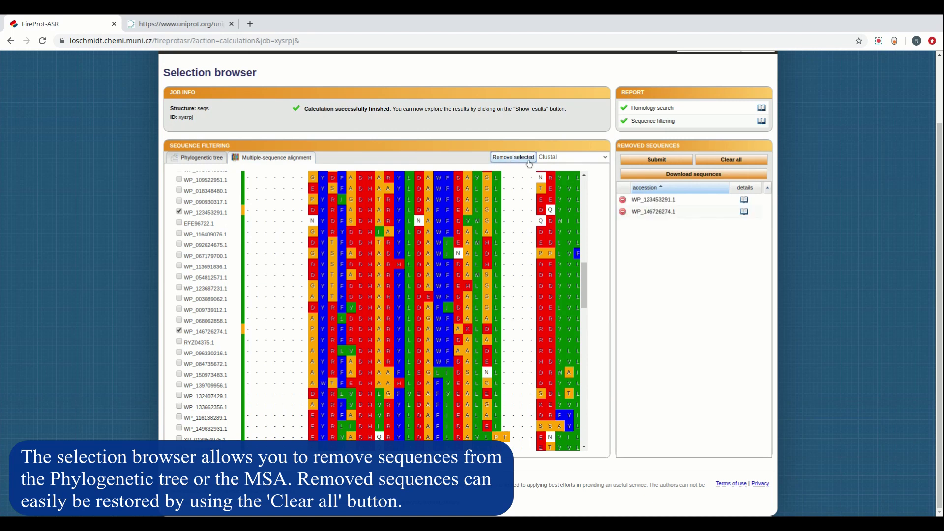
{"action": "left_click", "coordinate": [716, 162]}
- Submit the sequence filtering with no sequences removed to start the second calculation step
{"action": "scroll", "coordinate": [347, 231], "scroll_direction": "up", "scroll_amount": 5}
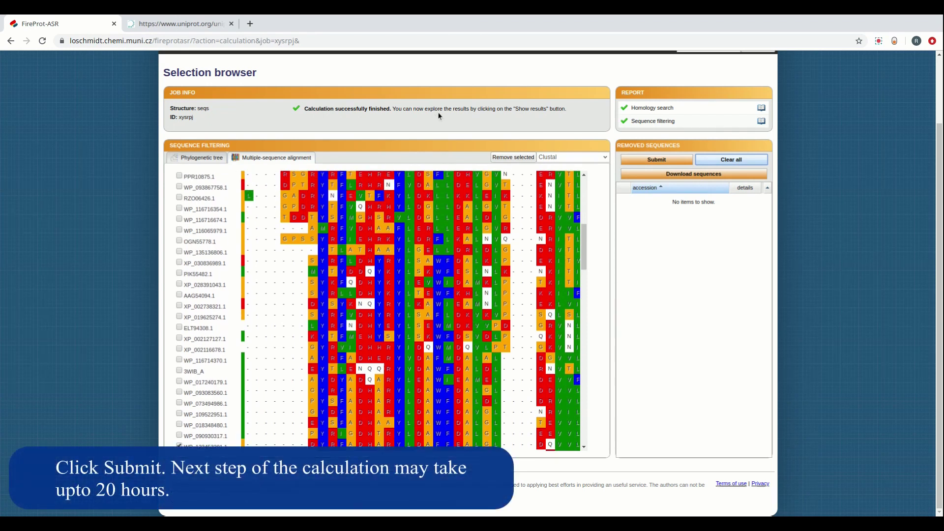
{"action": "scroll", "coordinate": [541, 162], "scroll_direction": "up", "scroll_amount": 2}
{"action": "left_click", "coordinate": [657, 239]}
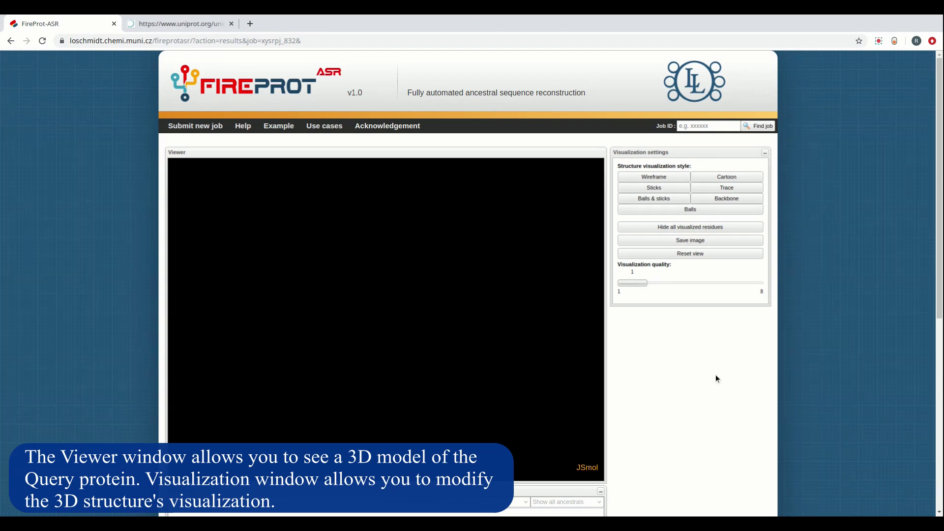
- Preview the query protein's 3D structure in wireframe, sticks and balls styles, and restore the original orientation with the cartoon style
{"action": "mouse_move", "coordinate": [413, 282]}
{"action": "left_mouse_down"}
{"action": "mouse_move", "coordinate": [345, 290]}
{"action": "mouse_move", "coordinate": [327, 268]}
{"action": "mouse_move", "coordinate": [363, 326]}
{"action": "mouse_move", "coordinate": [333, 362]}
{"action": "mouse_move", "coordinate": [414, 355]}
{"action": "mouse_move", "coordinate": [483, 323]}
{"action": "mouse_move", "coordinate": [495, 302]}
{"action": "mouse_move", "coordinate": [495, 249]}
{"action": "mouse_move", "coordinate": [480, 234]}
{"action": "left_mouse_up"}
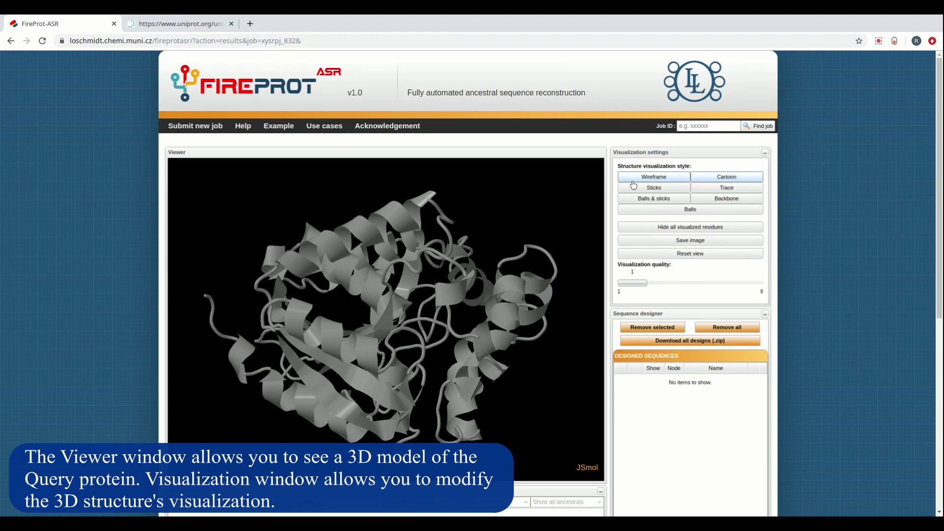
{"action": "left_click", "coordinate": [641, 178]}
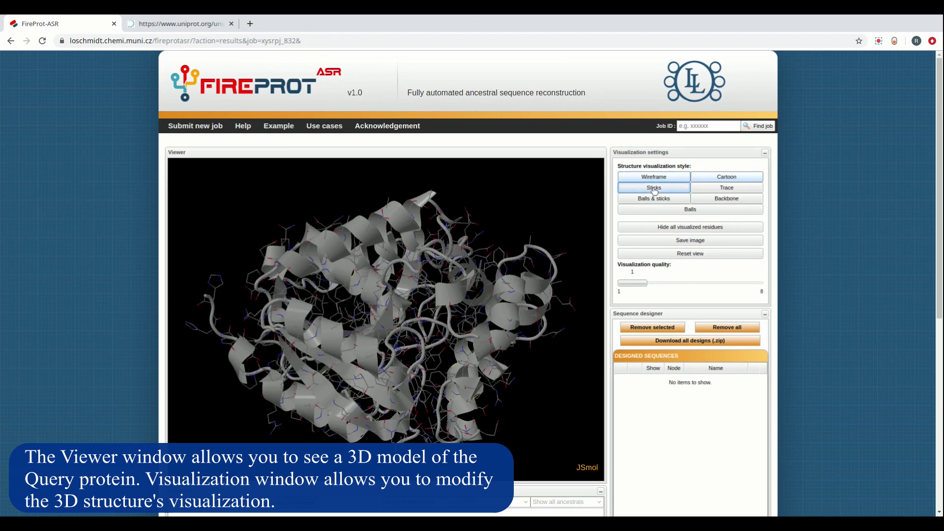
{"action": "left_click", "coordinate": [654, 189]}
{"action": "left_click", "coordinate": [691, 209]}
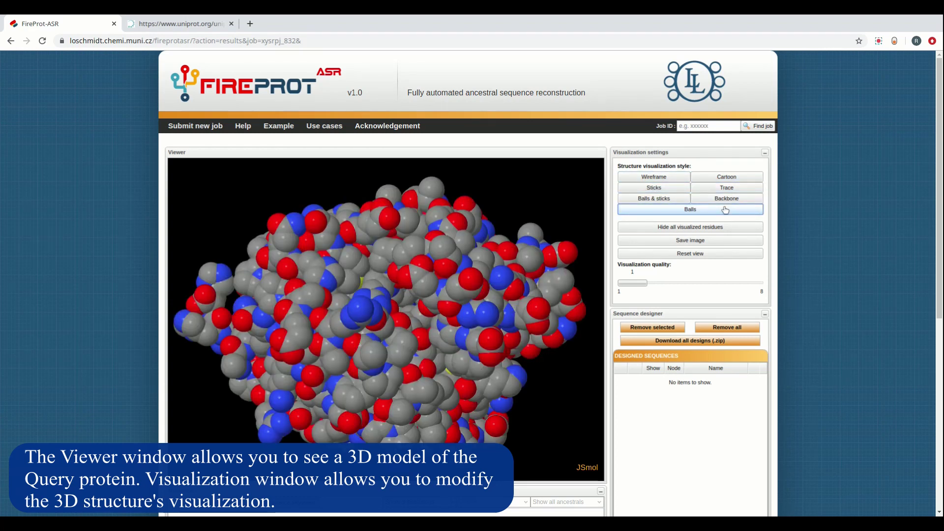
{"action": "left_click", "coordinate": [690, 253]}
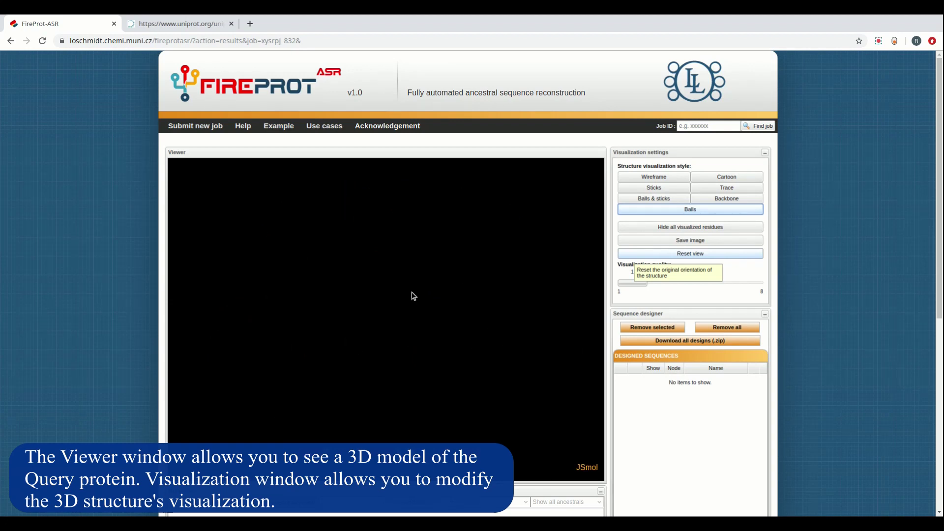
{"action": "left_click", "coordinate": [719, 178]}
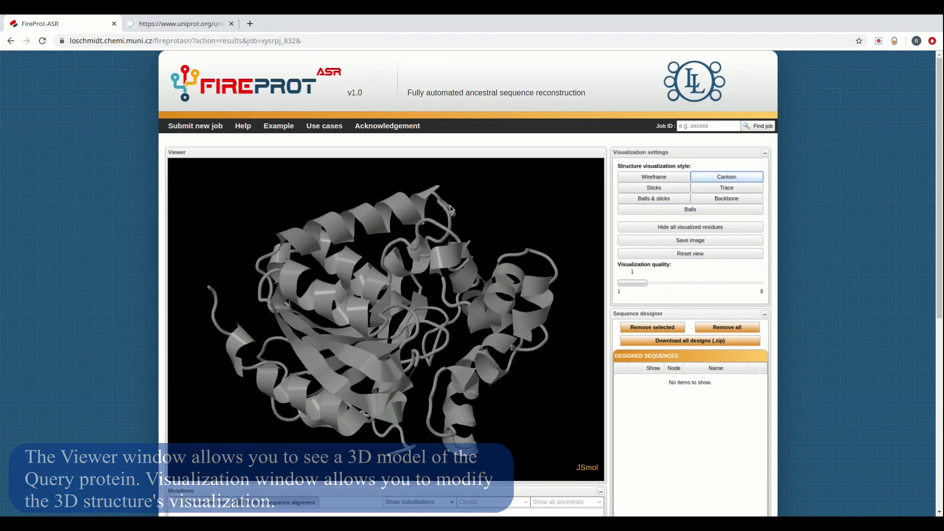
- Show ancestor node 236, which joins XP_002127127.1 and ELT94308.1 in the phylogenetic tree, and inspect its substitutions on the rotated 3D structure
{"action": "scroll", "coordinate": [133, 239], "scroll_direction": "down", "scroll_amount": 3}
{"action": "scroll", "coordinate": [133, 240], "scroll_direction": "down", "scroll_amount": 3}
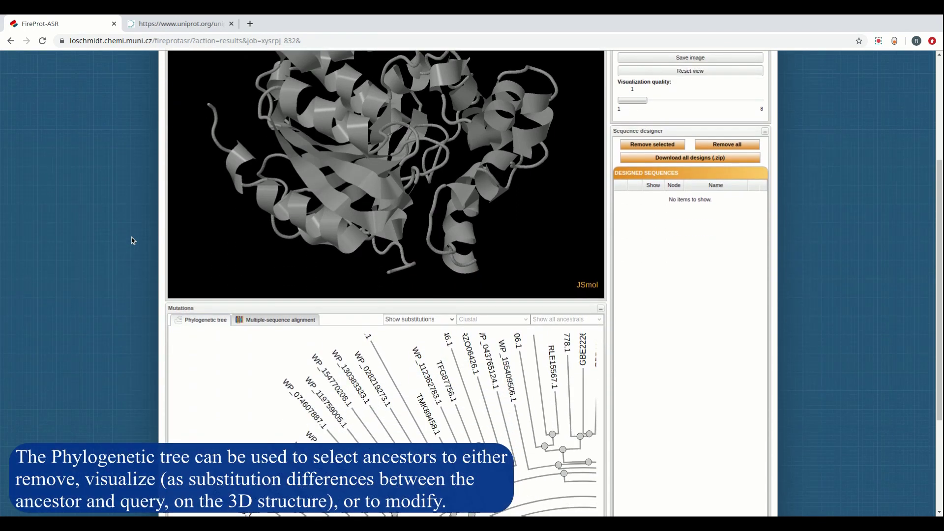
{"action": "scroll", "coordinate": [419, 273], "scroll_direction": "down", "scroll_amount": 2}
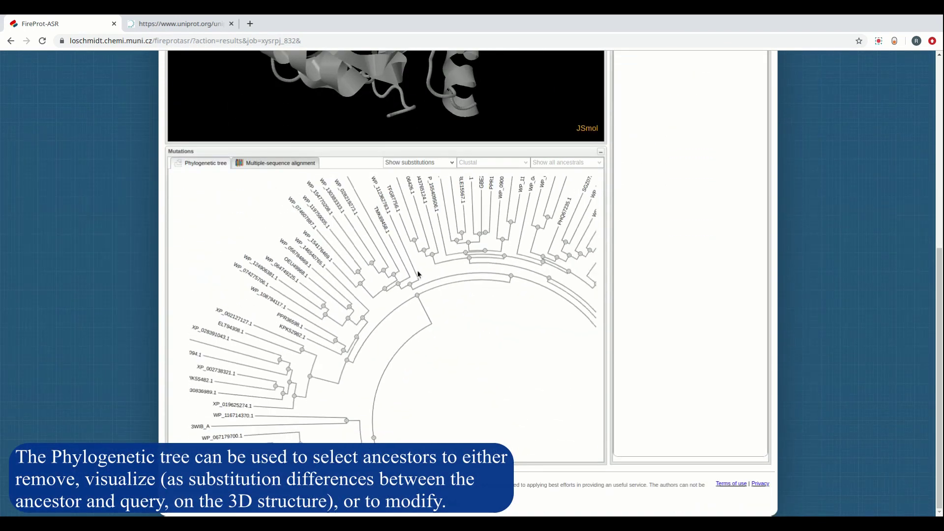
{"action": "scroll", "coordinate": [419, 274], "scroll_direction": "down", "scroll_amount": 5}
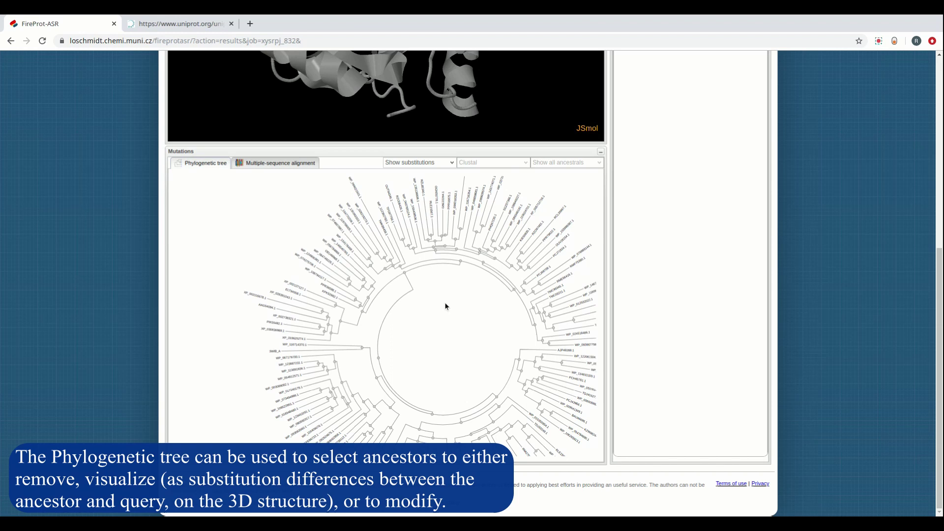
{"action": "scroll", "coordinate": [433, 273], "scroll_direction": "up", "scroll_amount": 5}
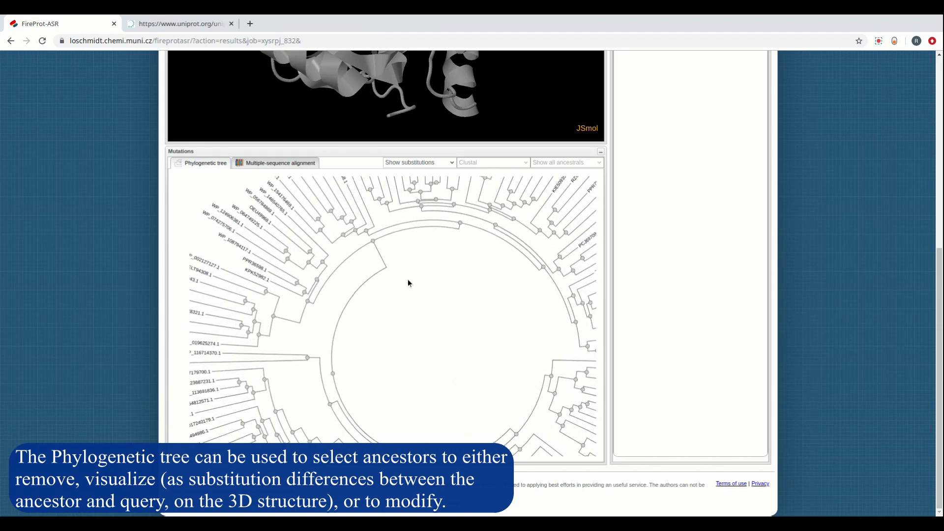
{"action": "left_click_drag", "start_coordinate": [465, 291], "coordinate": [521, 309]}
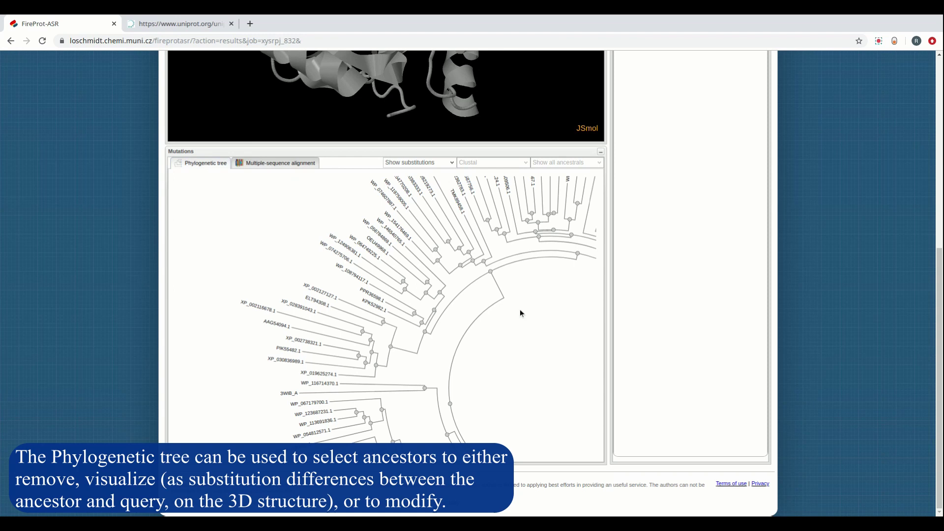
{"action": "right_click", "coordinate": [383, 322]}
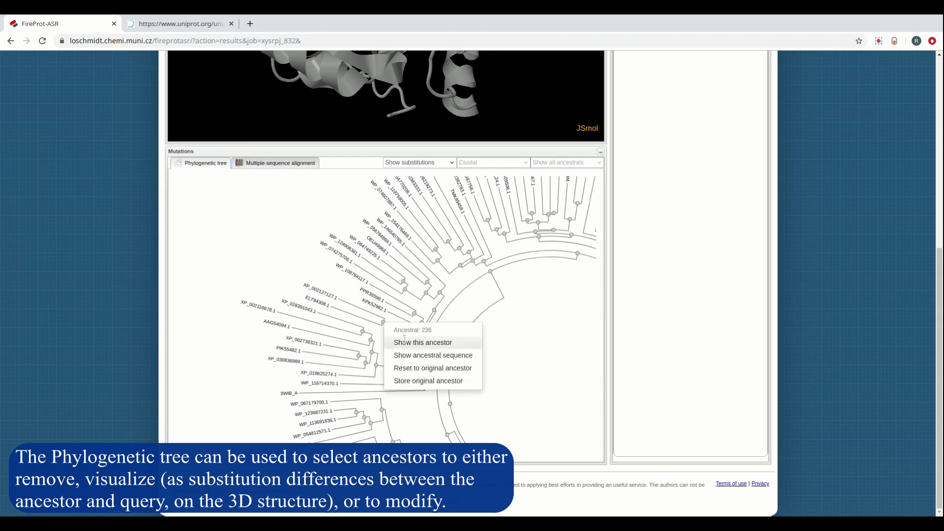
{"action": "left_click", "coordinate": [409, 342]}
{"action": "scroll", "coordinate": [162, 245], "scroll_direction": "up", "scroll_amount": 7}
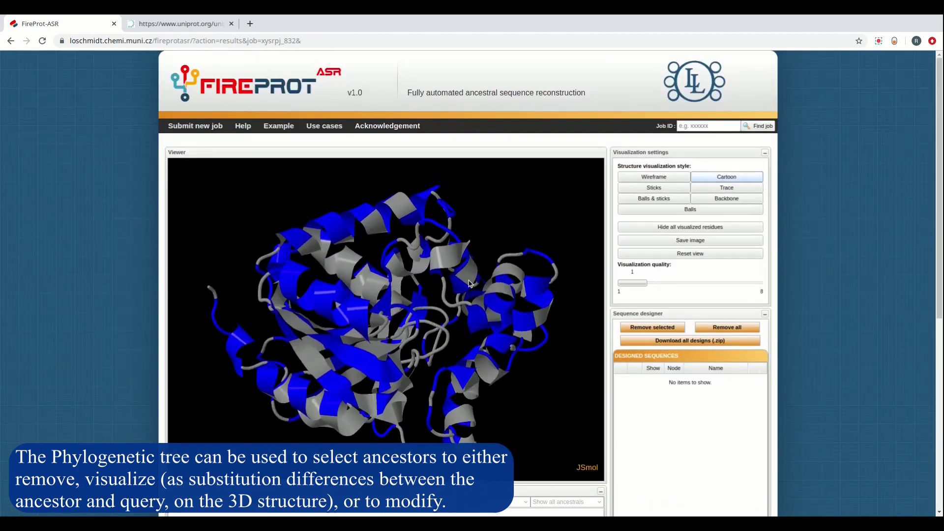
{"action": "left_click_drag", "start_coordinate": [475, 281], "coordinate": [388, 248]}
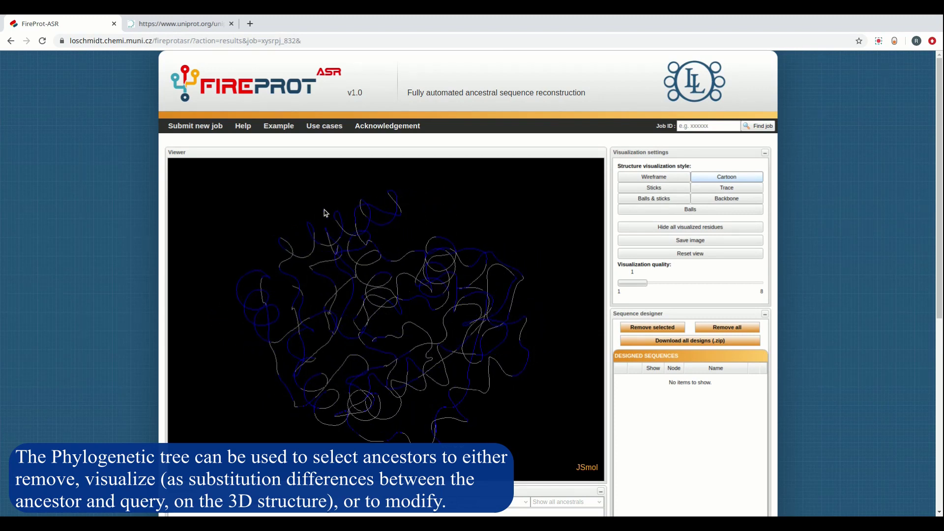
{"action": "left_click_drag", "start_coordinate": [319, 215], "coordinate": [386, 357]}
- Open the ancestral sequence of node 236 from the phylogenetic tree
{"action": "scroll", "coordinate": [126, 302], "scroll_direction": "down", "scroll_amount": 3}
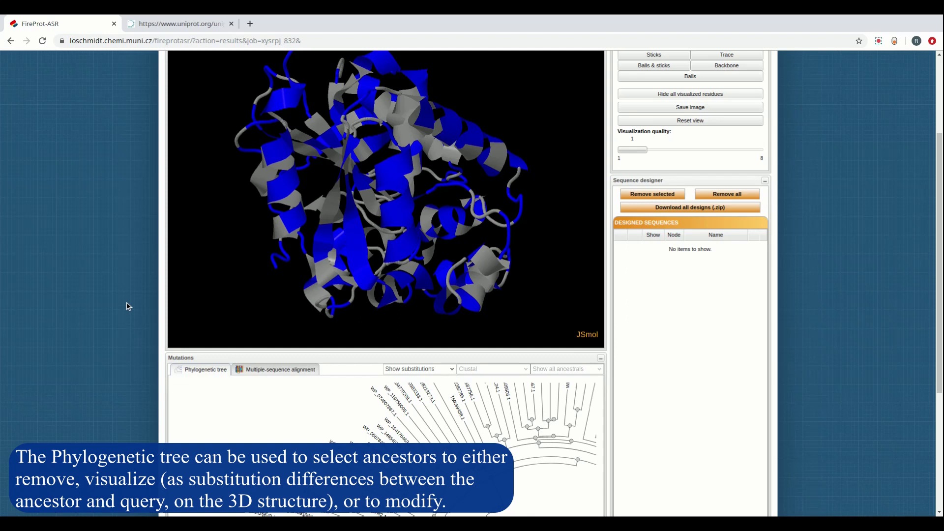
{"action": "scroll", "coordinate": [126, 302], "scroll_direction": "down", "scroll_amount": 3}
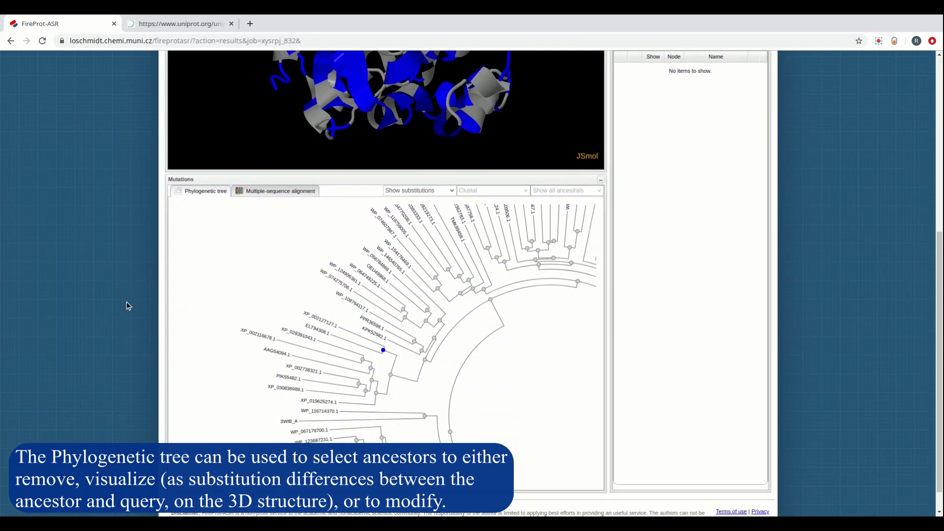
{"action": "scroll", "coordinate": [126, 302], "scroll_direction": "down", "scroll_amount": 1}
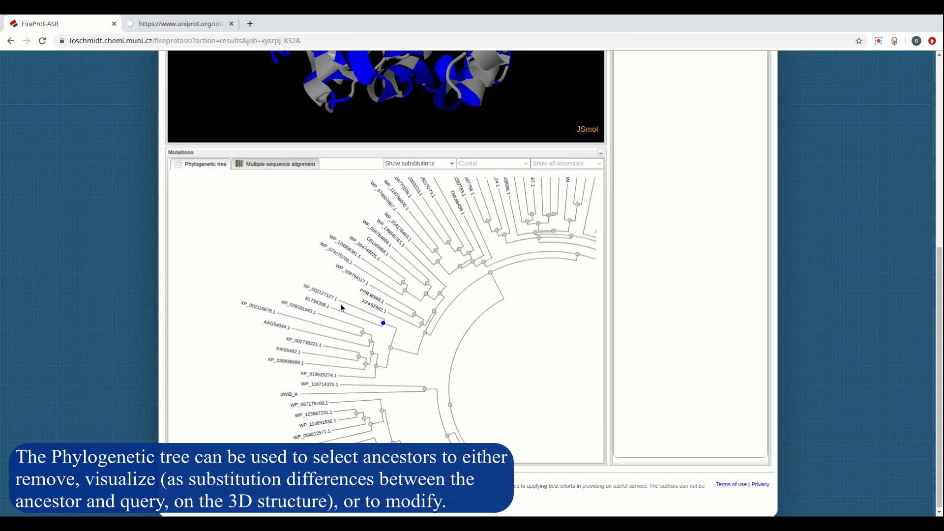
{"action": "left_click", "coordinate": [384, 324]}
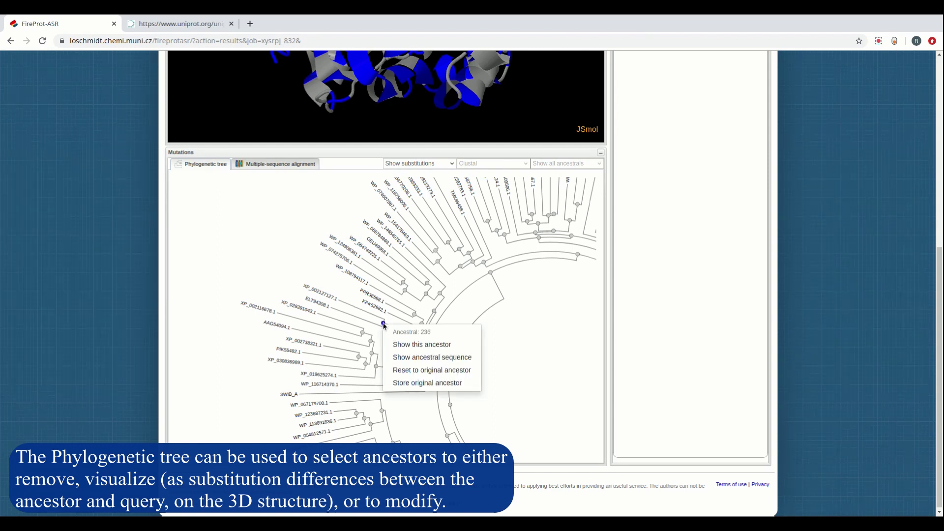
{"action": "left_click", "coordinate": [413, 358]}
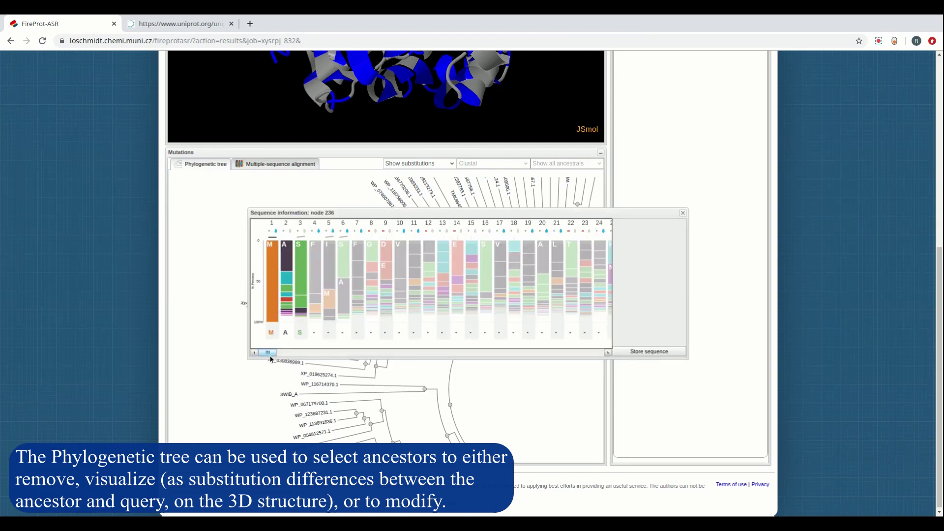
- Go to positions 92–116 of the ancestral sequence, open the residue choices for position 96 and submit them with Glu selected
{"action": "left_click_drag", "start_coordinate": [271, 353], "coordinate": [337, 358]}
{"action": "mouse_move", "coordinate": [313, 284]}
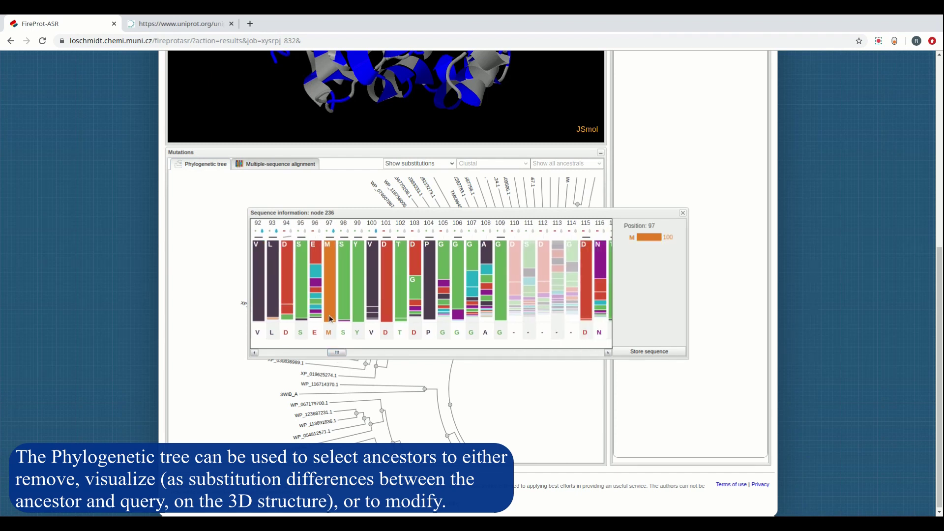
{"action": "left_click", "coordinate": [317, 273]}
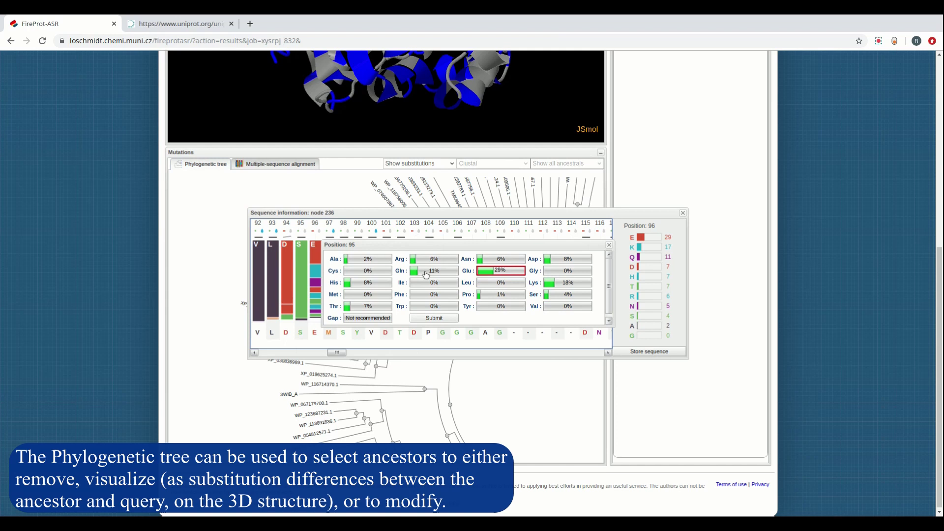
{"action": "left_click", "coordinate": [435, 317]}
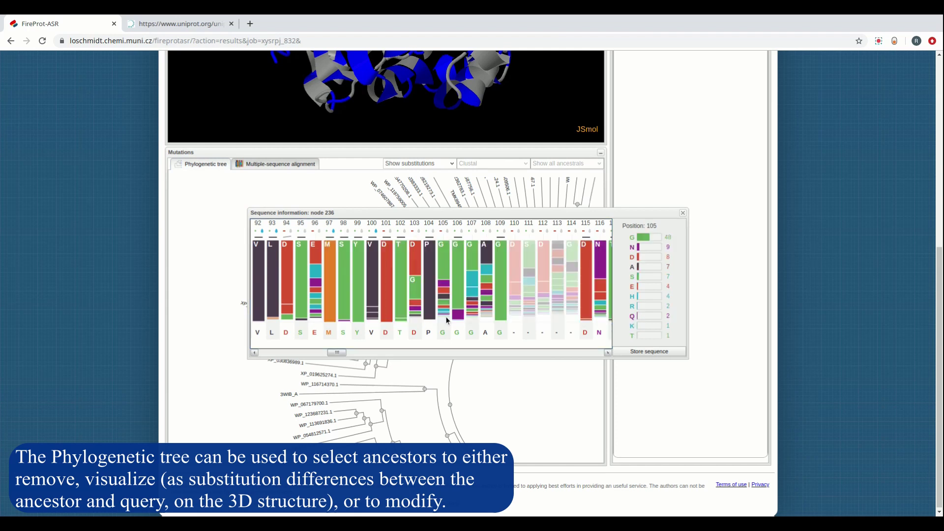
- Store the node 236 ancestral sequence under the name "Node 238 Alternate"
{"action": "left_click", "coordinate": [655, 352]}
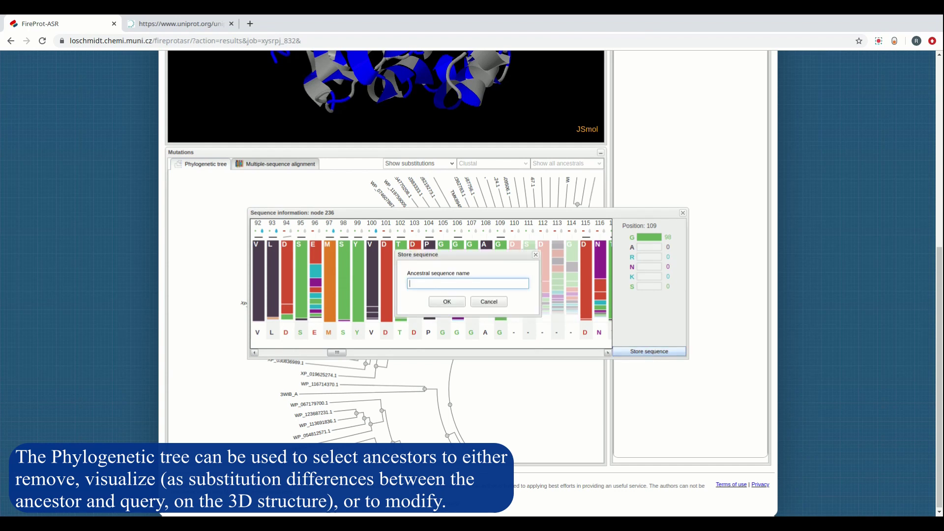
{"action": "type", "text": "Node 238 Alternate"}
{"action": "left_click", "coordinate": [447, 302]}
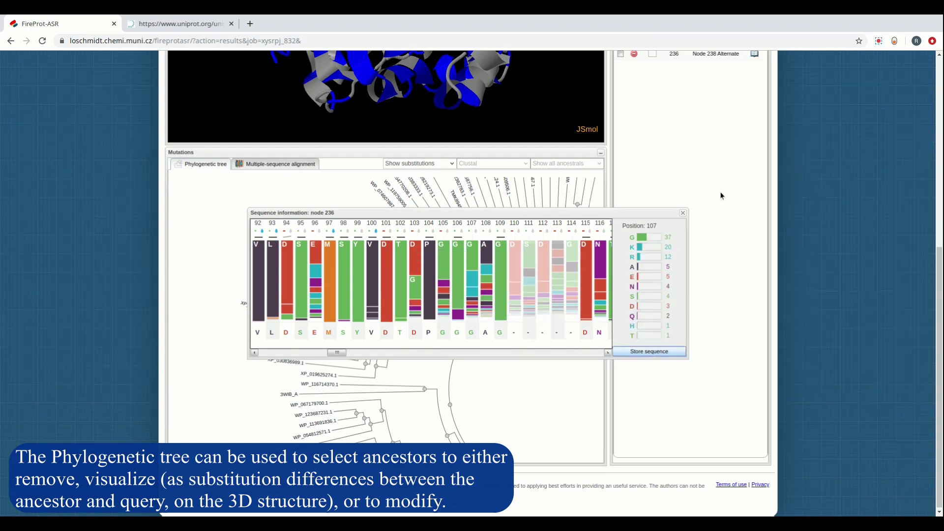
- Download all designed sequences from the sequence designer as a zip archive
{"action": "scroll", "coordinate": [705, 258], "scroll_direction": "up", "scroll_amount": 2}
{"action": "scroll", "coordinate": [705, 257], "scroll_direction": "up", "scroll_amount": 3}
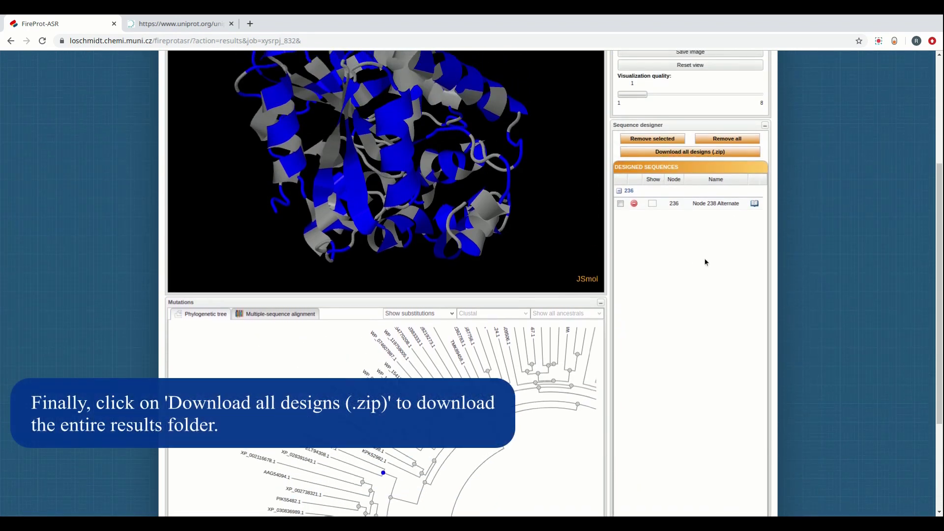
{"action": "scroll", "coordinate": [704, 260], "scroll_direction": "up", "scroll_amount": 2}
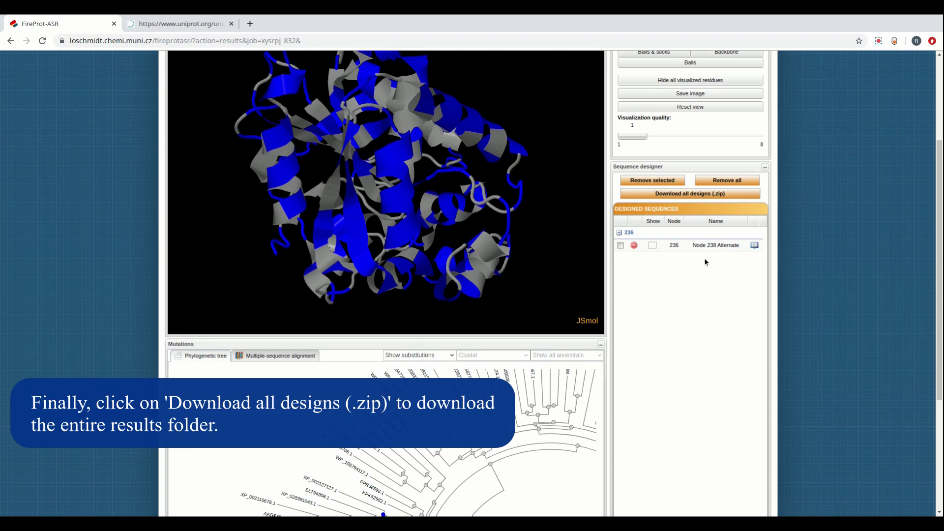
{"action": "scroll", "coordinate": [705, 258], "scroll_direction": "up", "scroll_amount": 1}
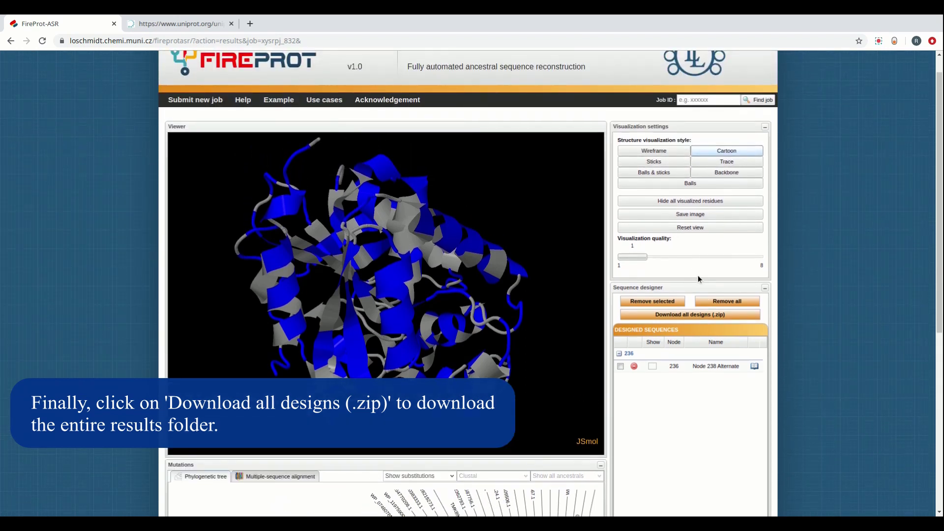